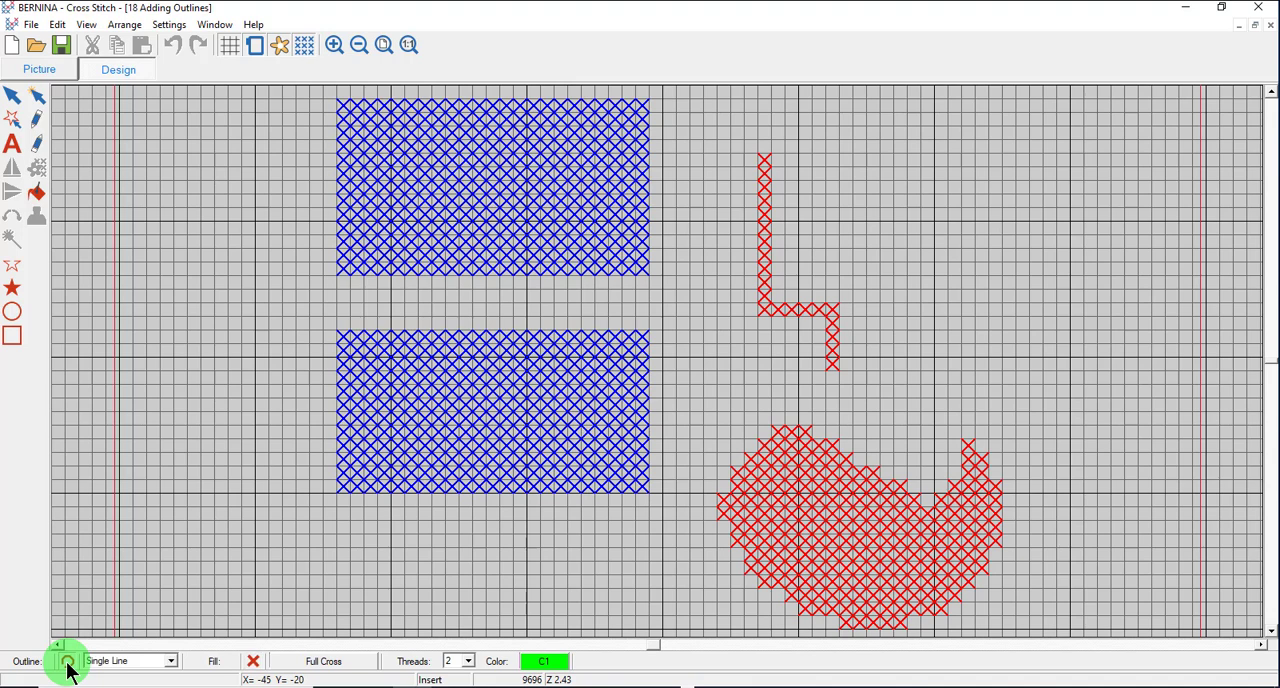
Switch to fill mode, open the stitch selection, widen it to a single row and choose the Upright Cross stitch.
{"action": "left_click", "coordinate": [172, 664]}
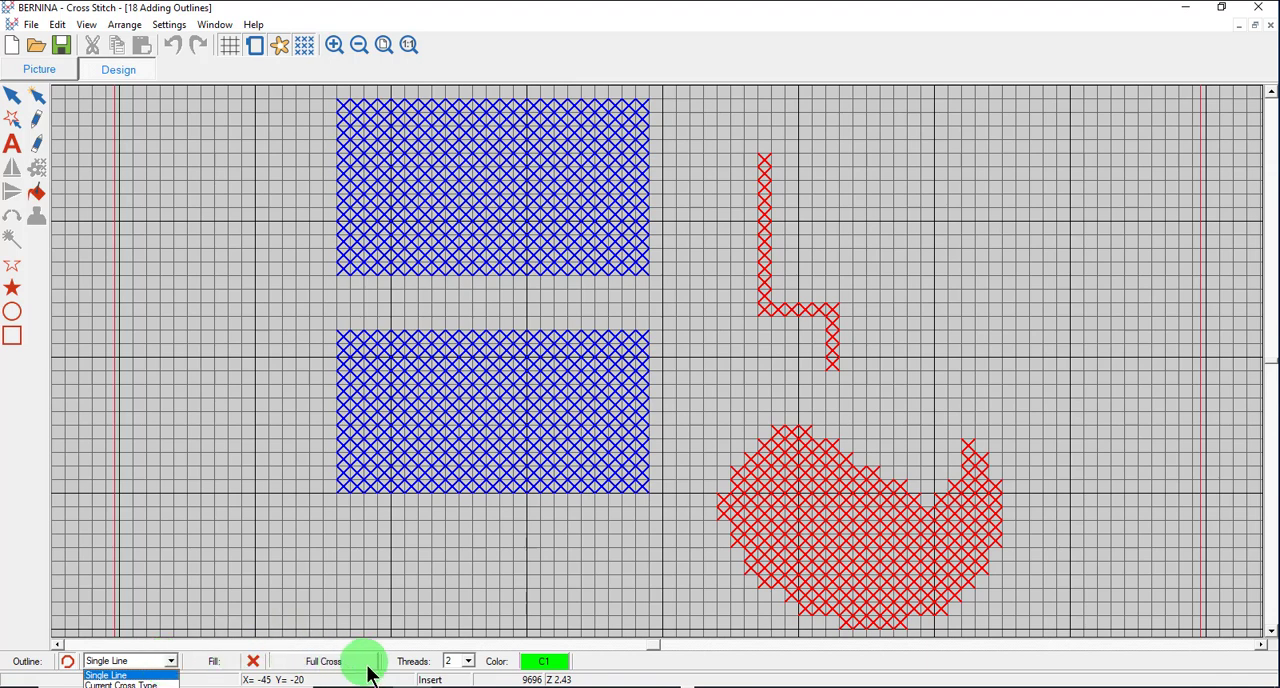
{"action": "left_click", "coordinate": [257, 664]}
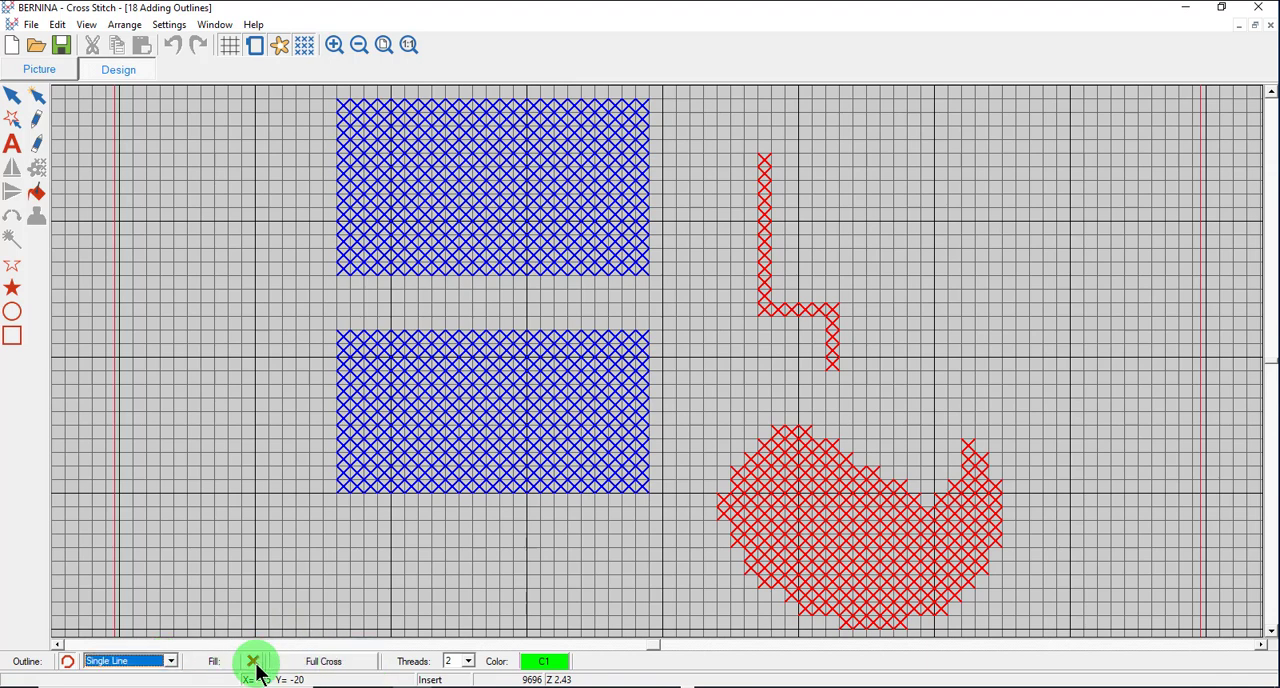
{"action": "left_click", "coordinate": [256, 664]}
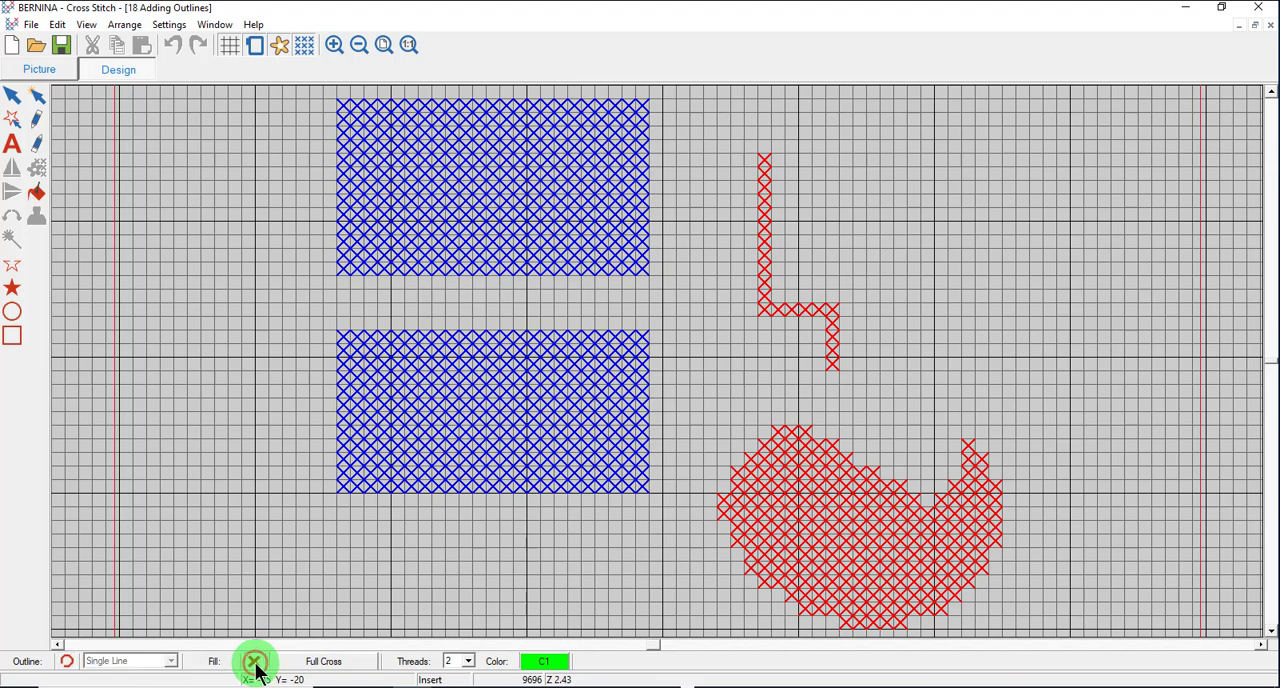
{"action": "left_click", "coordinate": [328, 662]}
{"action": "left_click", "coordinate": [1004, 170]}
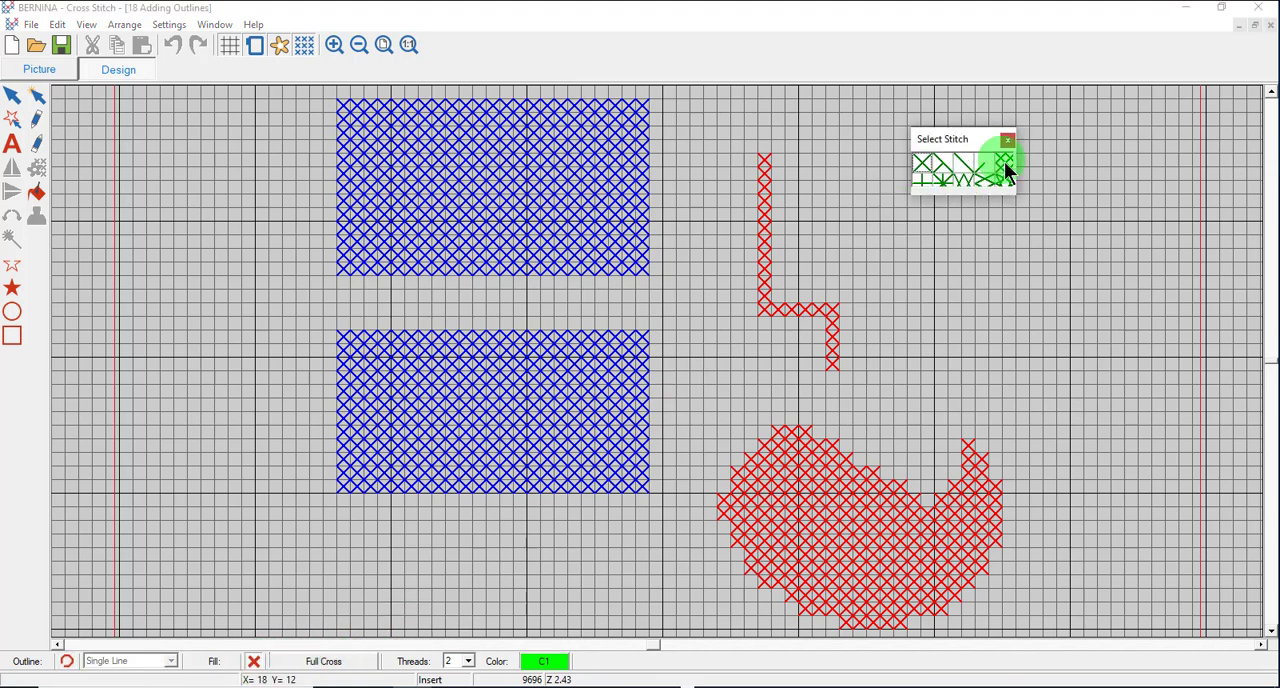
{"action": "left_click_drag", "start_coordinate": [1020, 169], "coordinate": [1184, 168]}
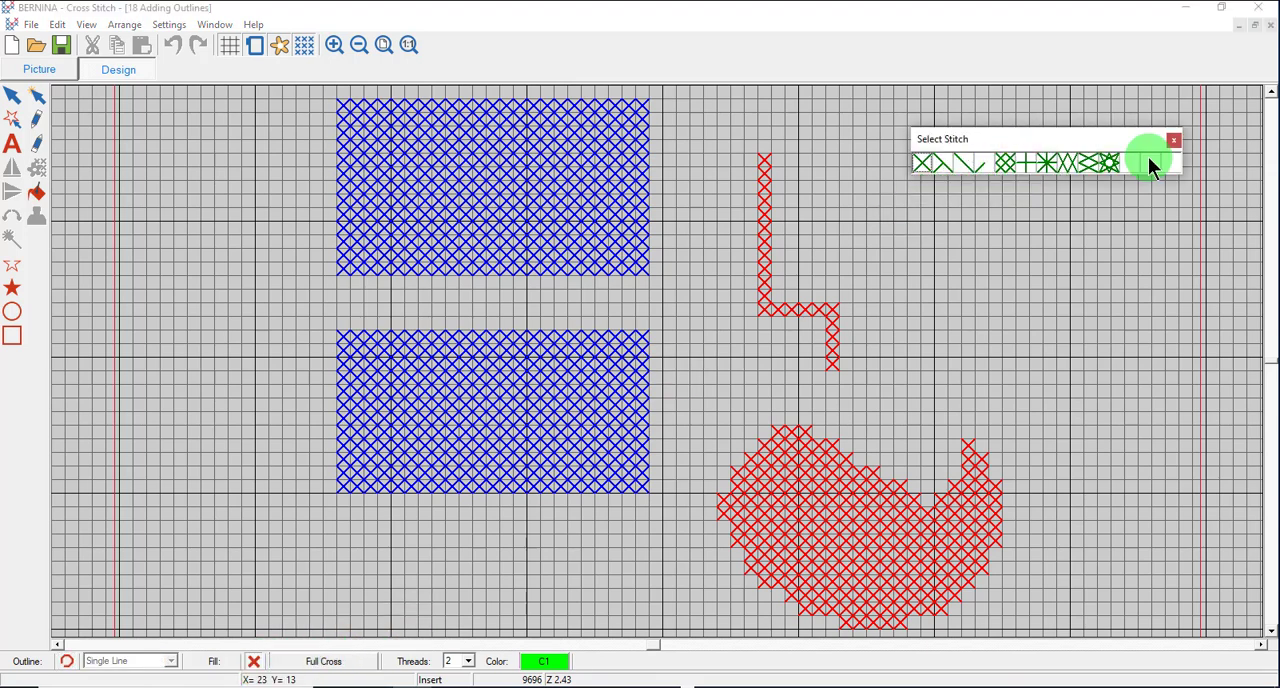
{"action": "left_click", "coordinate": [1031, 168]}
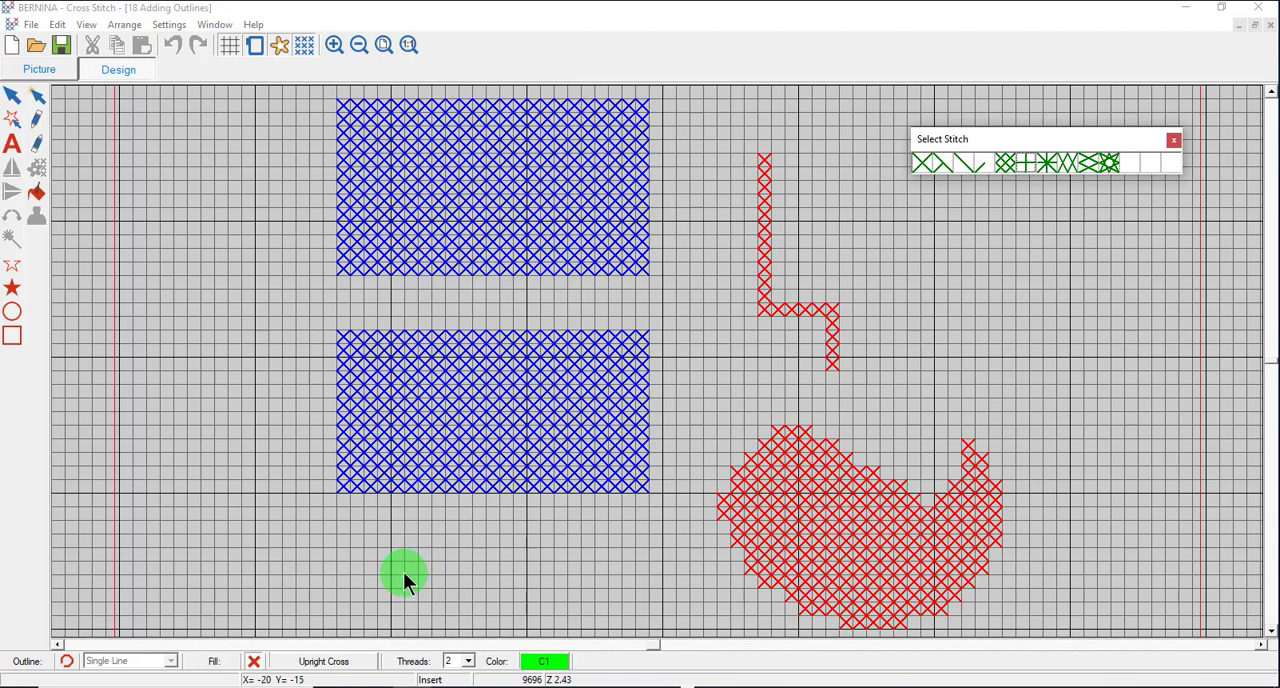
Switch back to outline mode and add a Single Line outline in red thread C3 around the upper blue rectangle.
{"action": "left_click", "coordinate": [67, 661]}
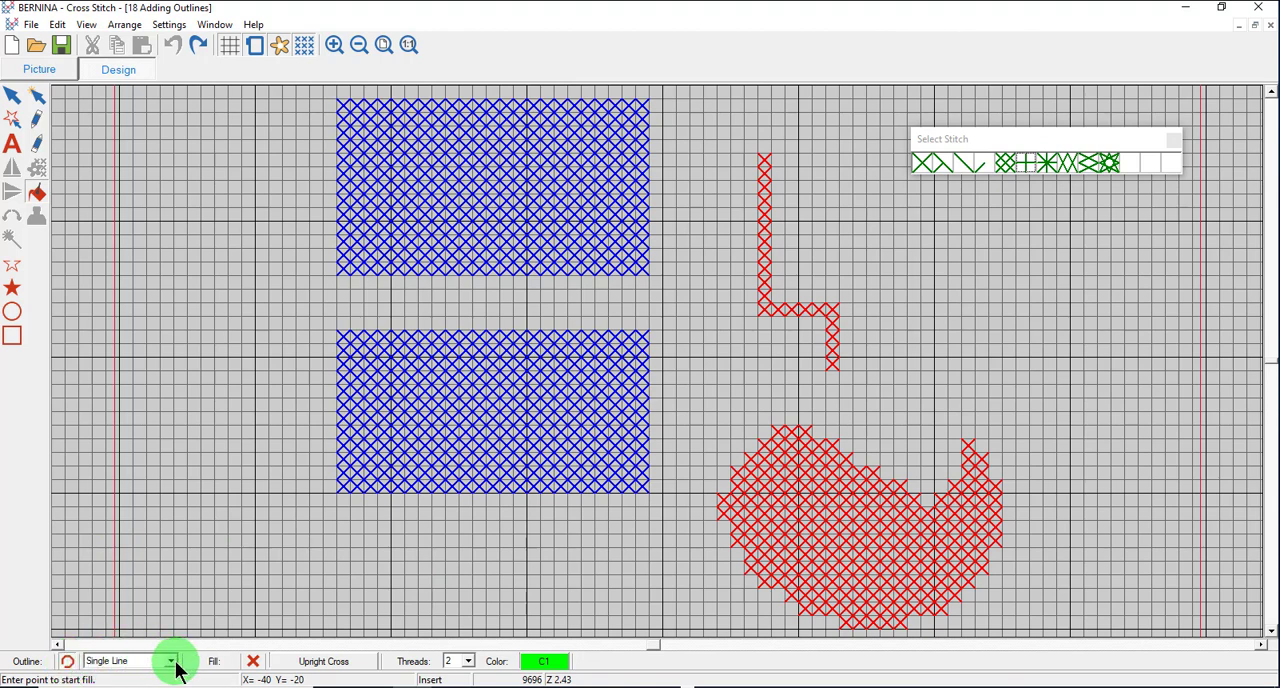
{"action": "left_click", "coordinate": [549, 662]}
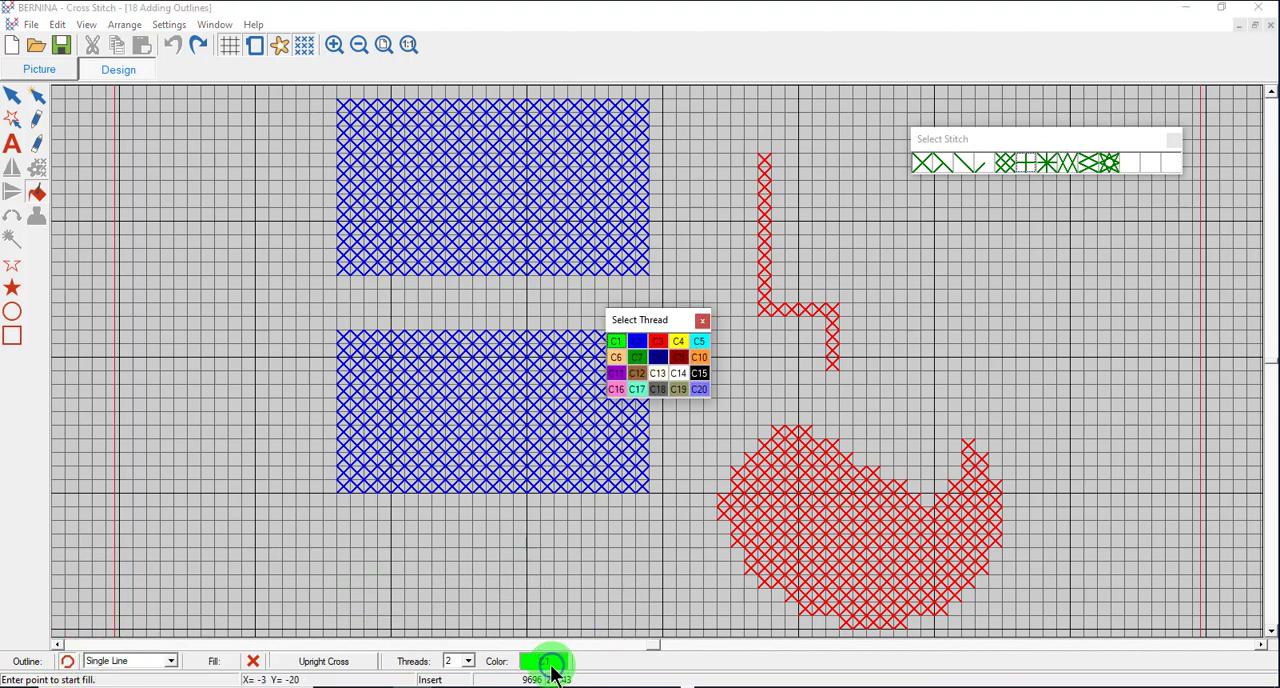
{"action": "left_click_drag", "start_coordinate": [666, 316], "coordinate": [1002, 201]}
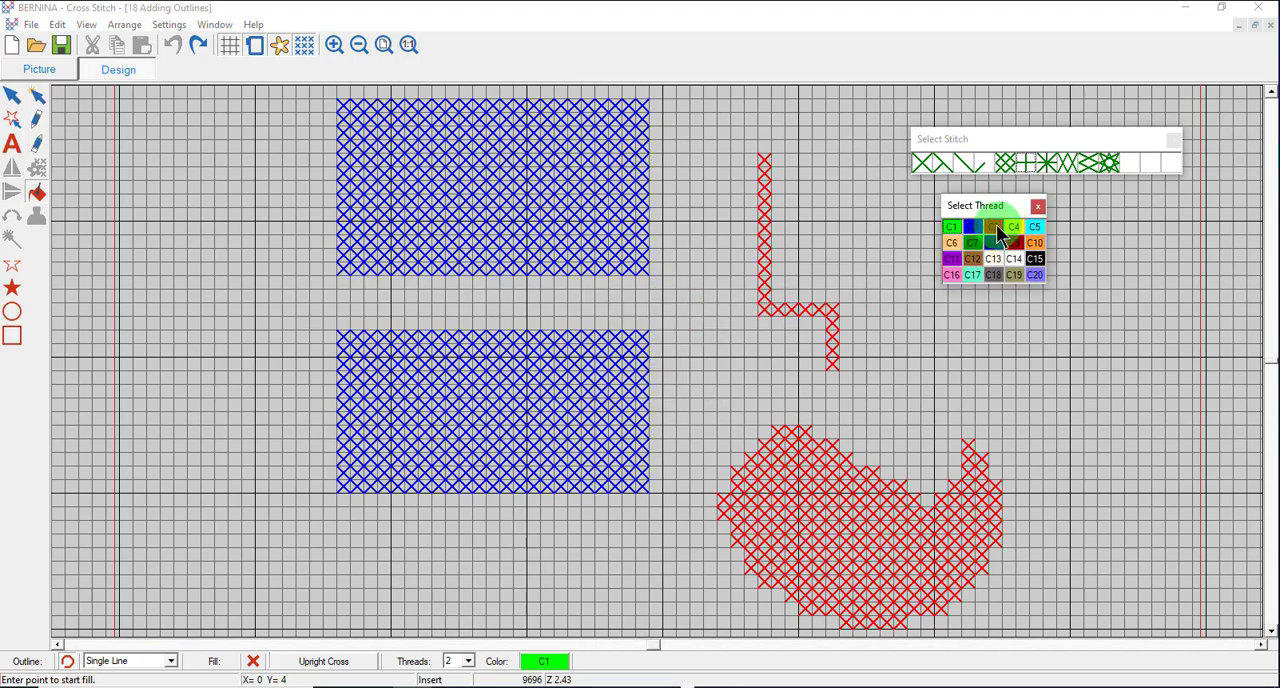
{"action": "left_click", "coordinate": [993, 227]}
{"action": "left_click", "coordinate": [37, 192]}
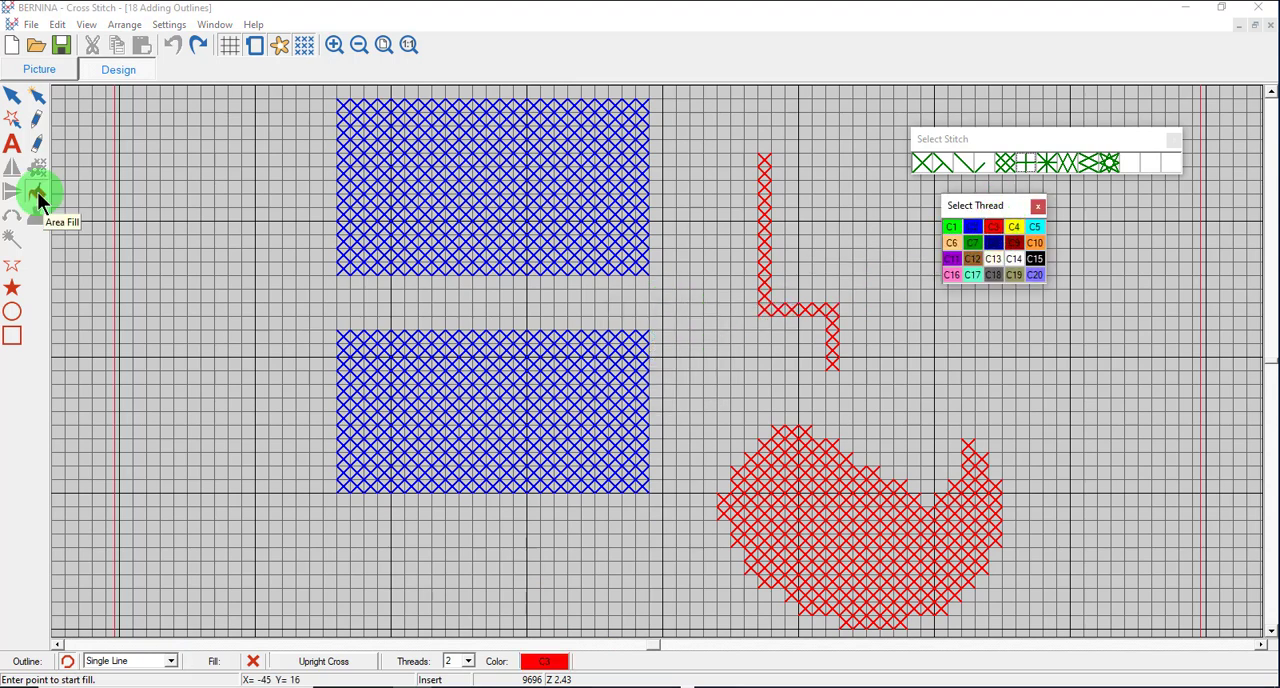
{"action": "left_click", "coordinate": [431, 206]}
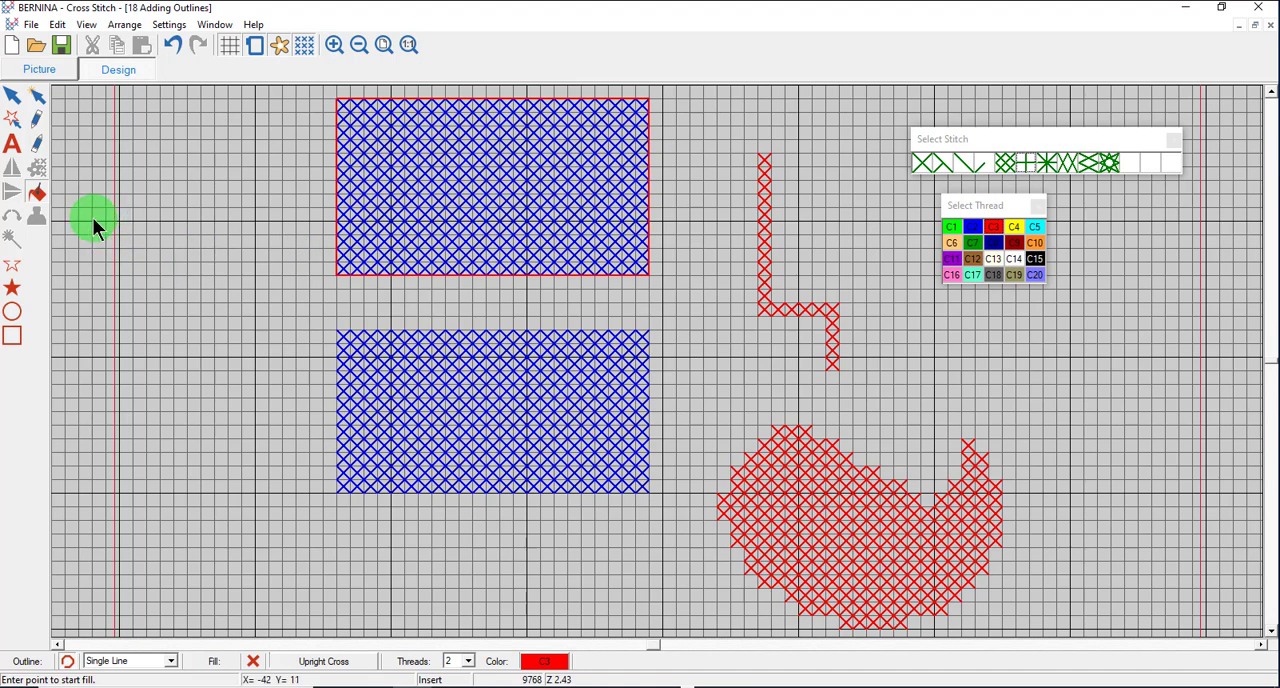
Set the outline type to Current Cross Type and outline the lower blue rectangle with red upright crosses.
{"action": "left_click", "coordinate": [173, 665]}
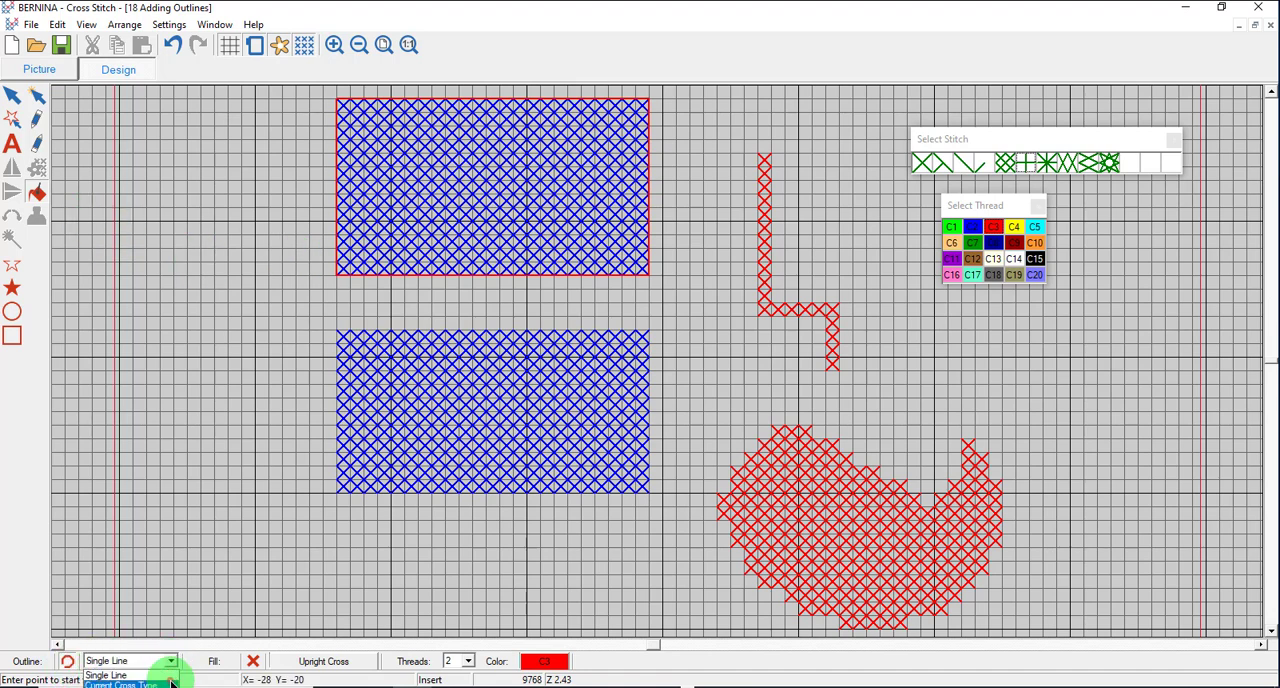
{"action": "left_click", "coordinate": [170, 683]}
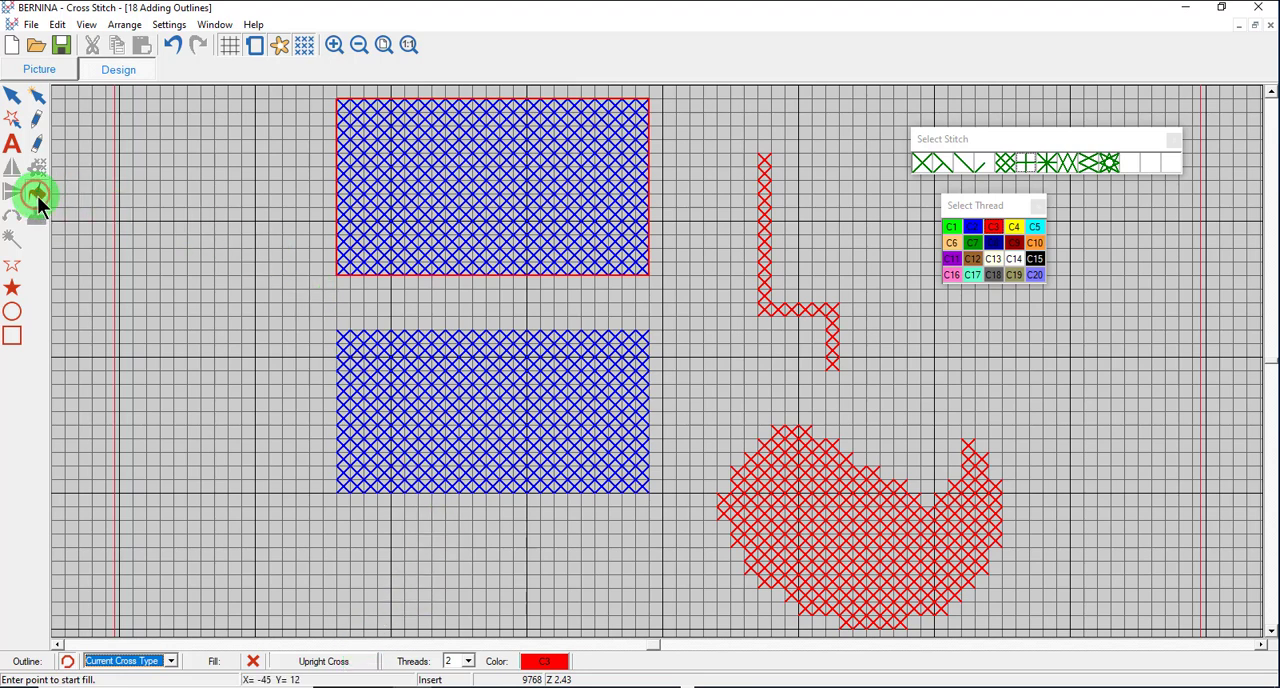
{"action": "left_click", "coordinate": [487, 413]}
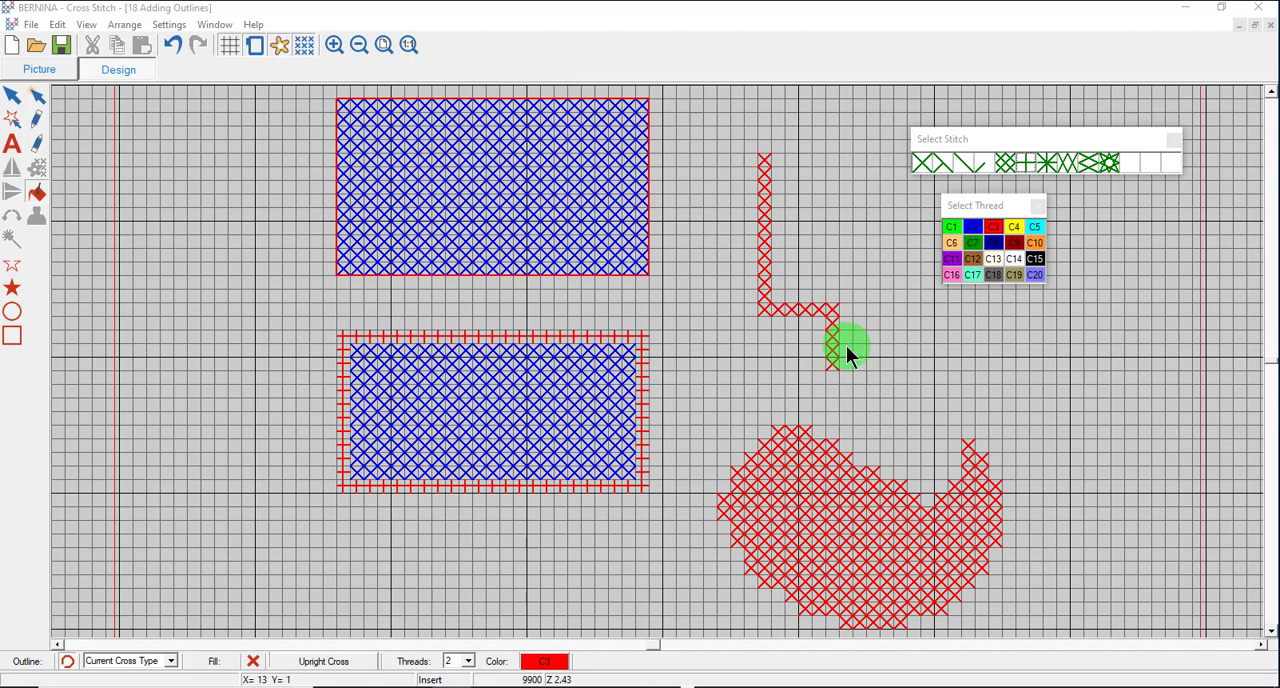
Outline the upper end of the stepped red cross line with individual Single Line stitches in black thread C15.
{"action": "left_click", "coordinate": [333, 45]}
{"action": "left_click", "coordinate": [791, 260]}
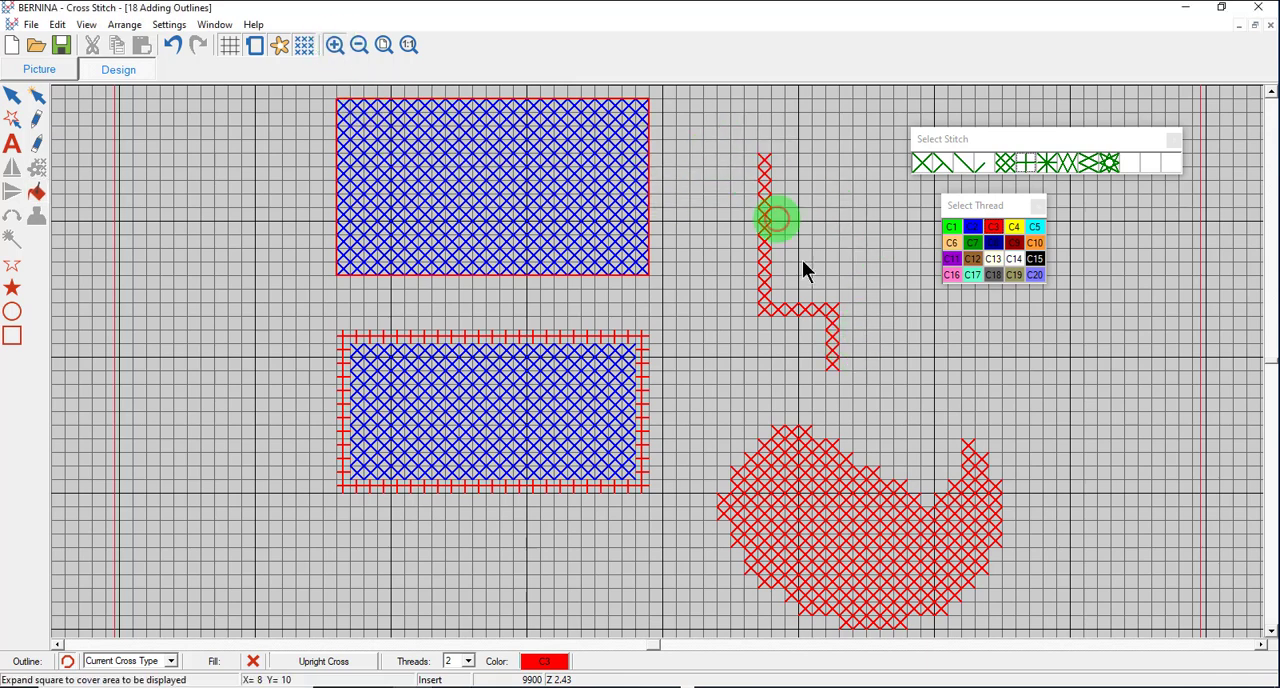
{"action": "left_click", "coordinate": [848, 384]}
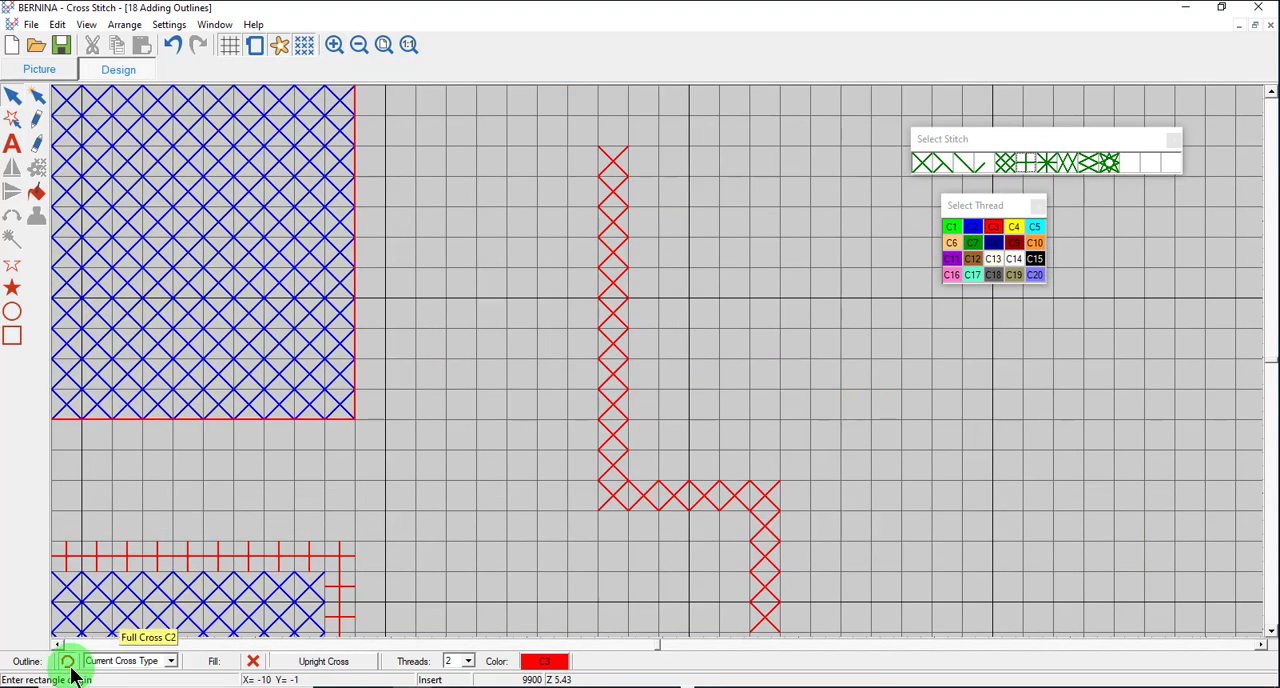
{"action": "left_click", "coordinate": [171, 661]}
{"action": "left_click", "coordinate": [166, 676]}
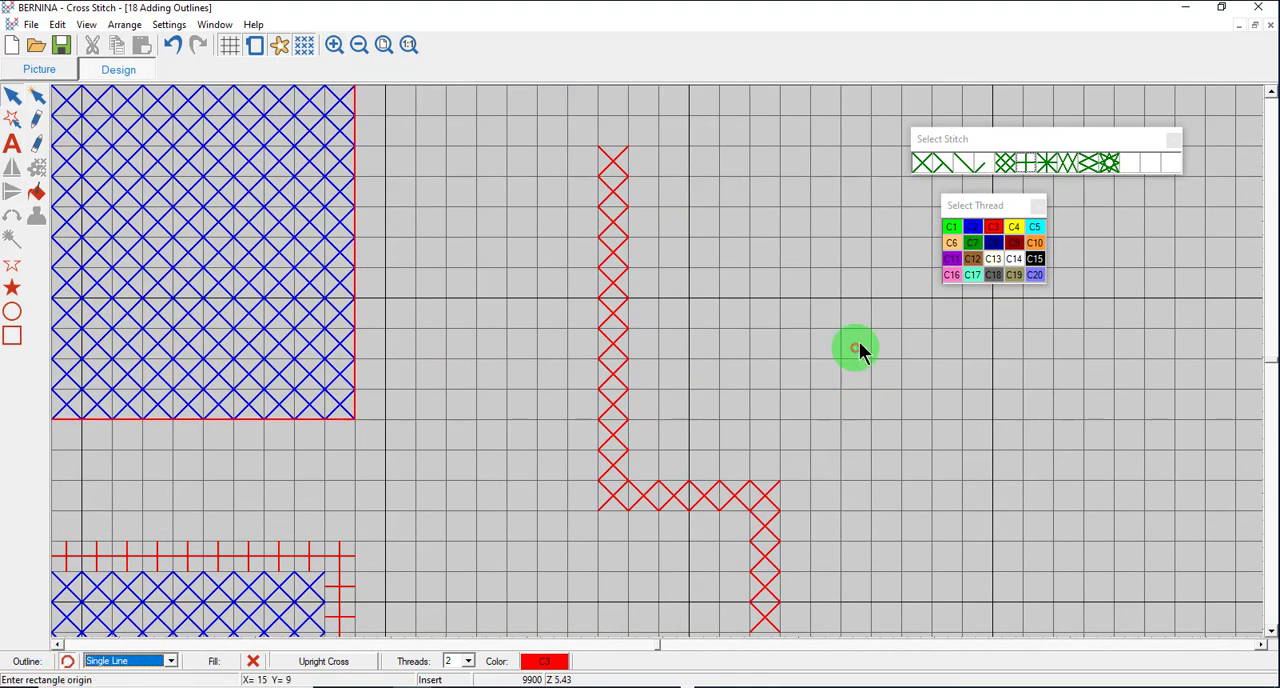
{"action": "left_click", "coordinate": [1038, 258]}
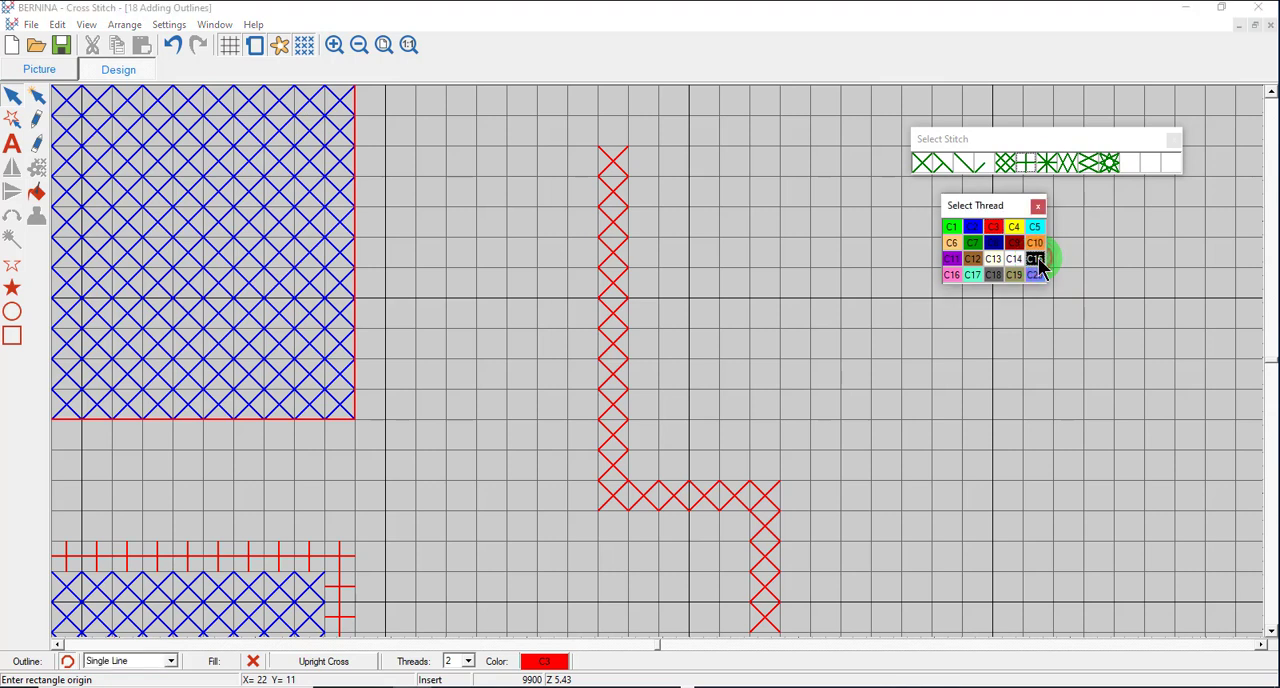
{"action": "left_click", "coordinate": [36, 119]}
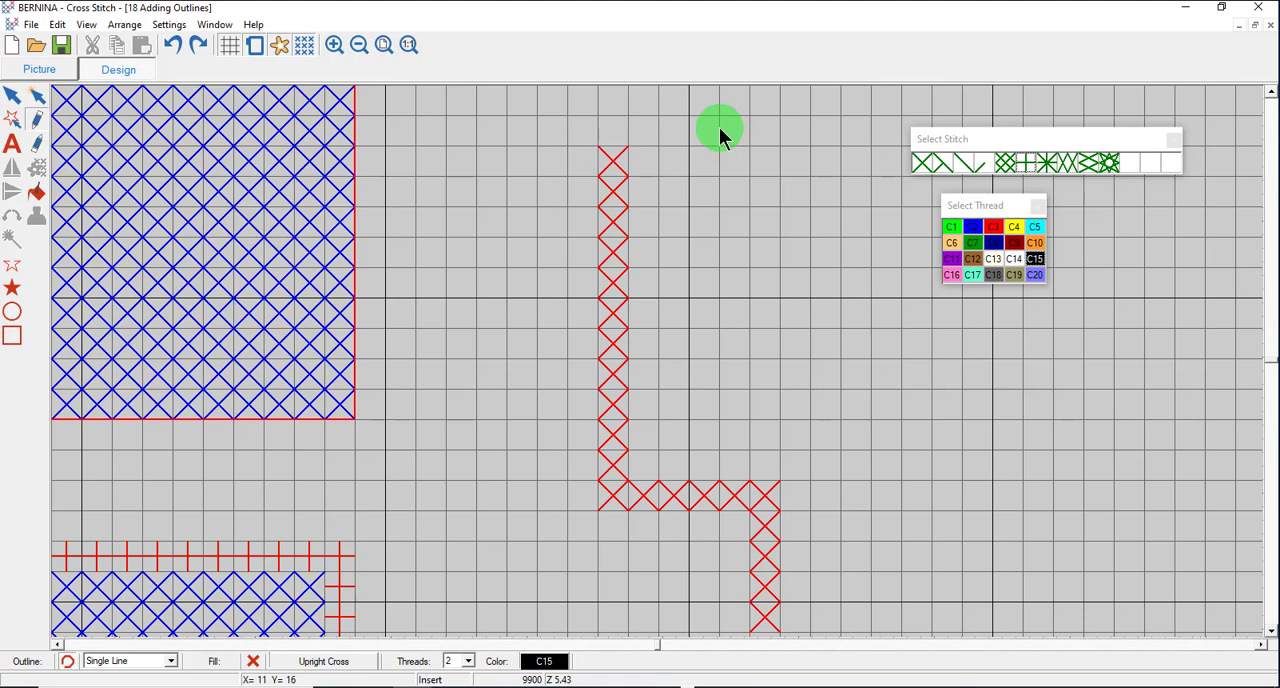
{"action": "left_click", "coordinate": [613, 148]}
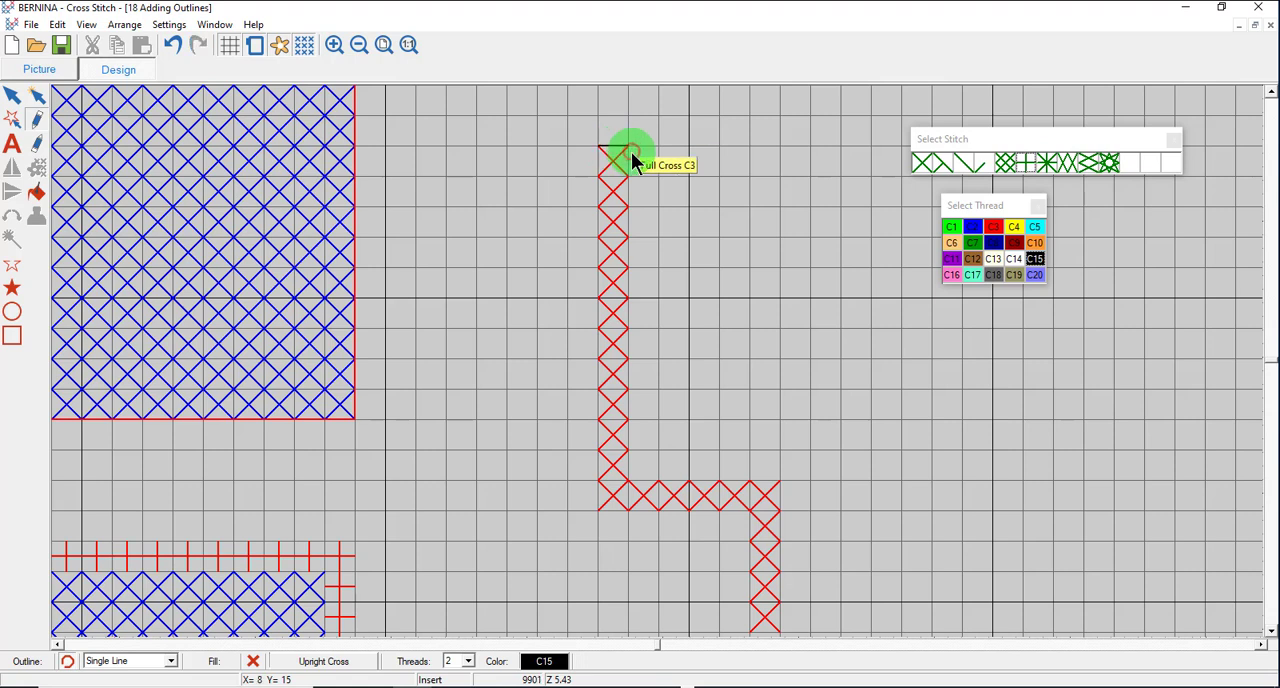
{"action": "left_click", "coordinate": [628, 161]}
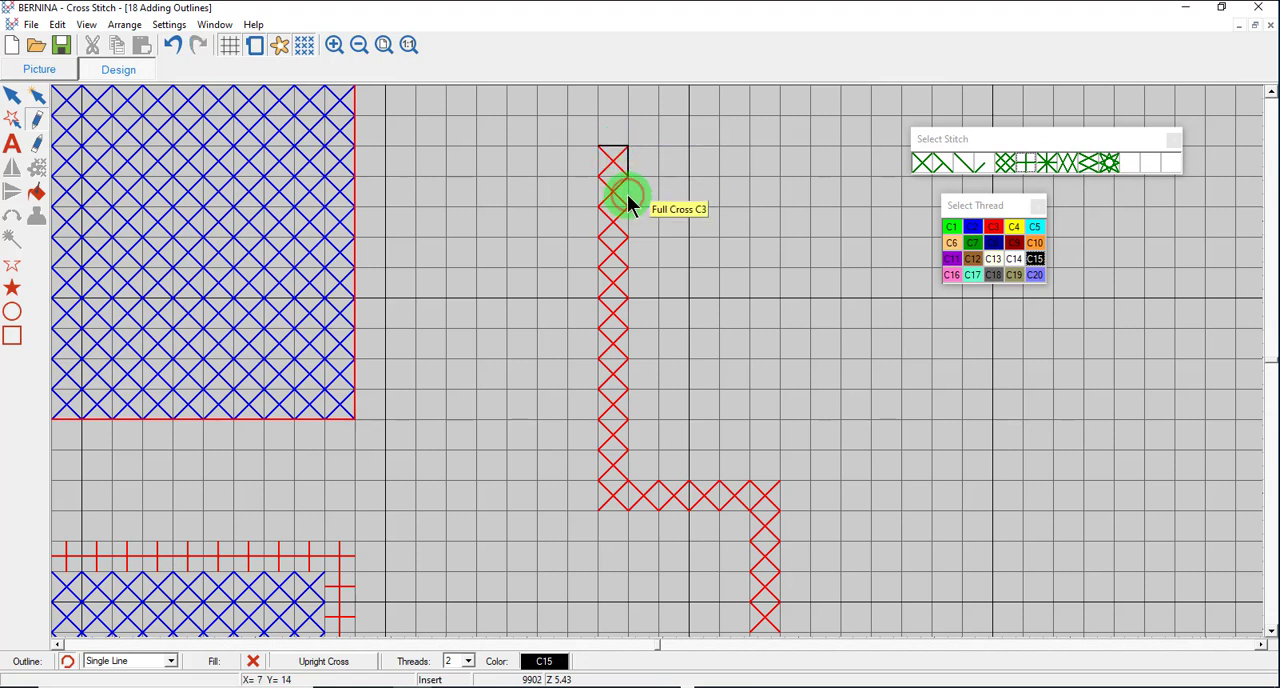
{"action": "left_click", "coordinate": [628, 194]}
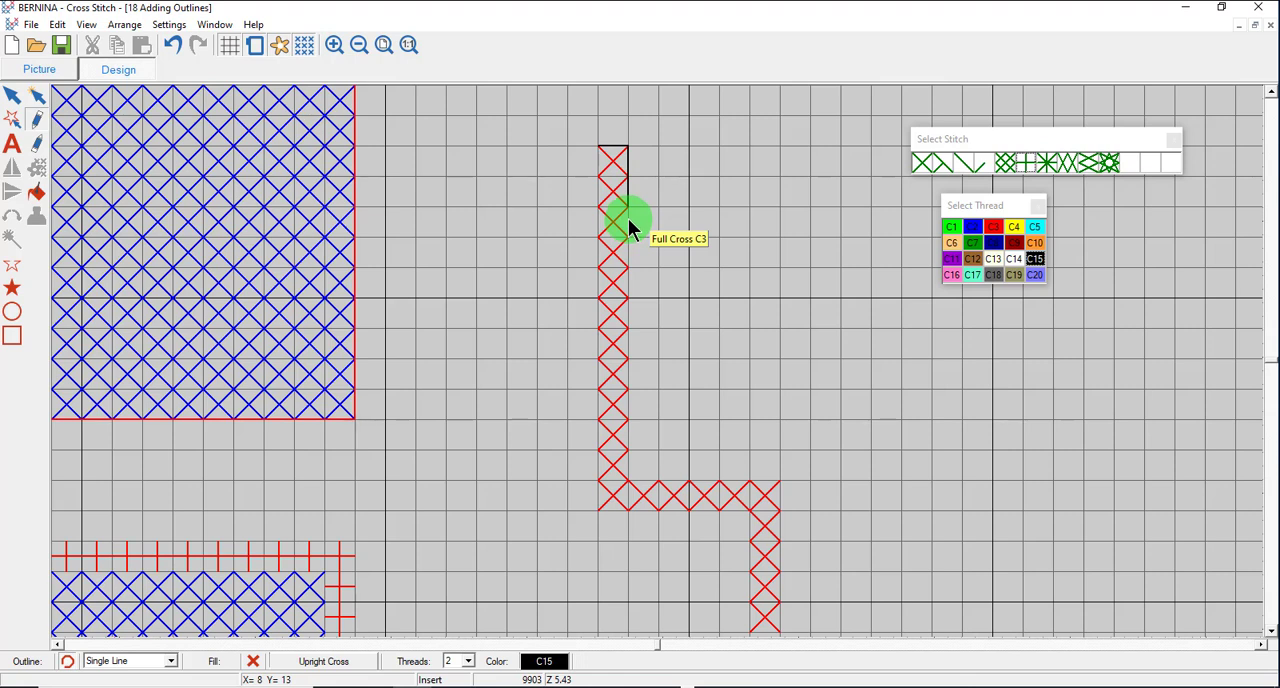
Continue the black outline down the vertical section's inner side and along the horizontal section to its outer corner.
{"action": "left_click_drag", "start_coordinate": [628, 219], "coordinate": [629, 383]}
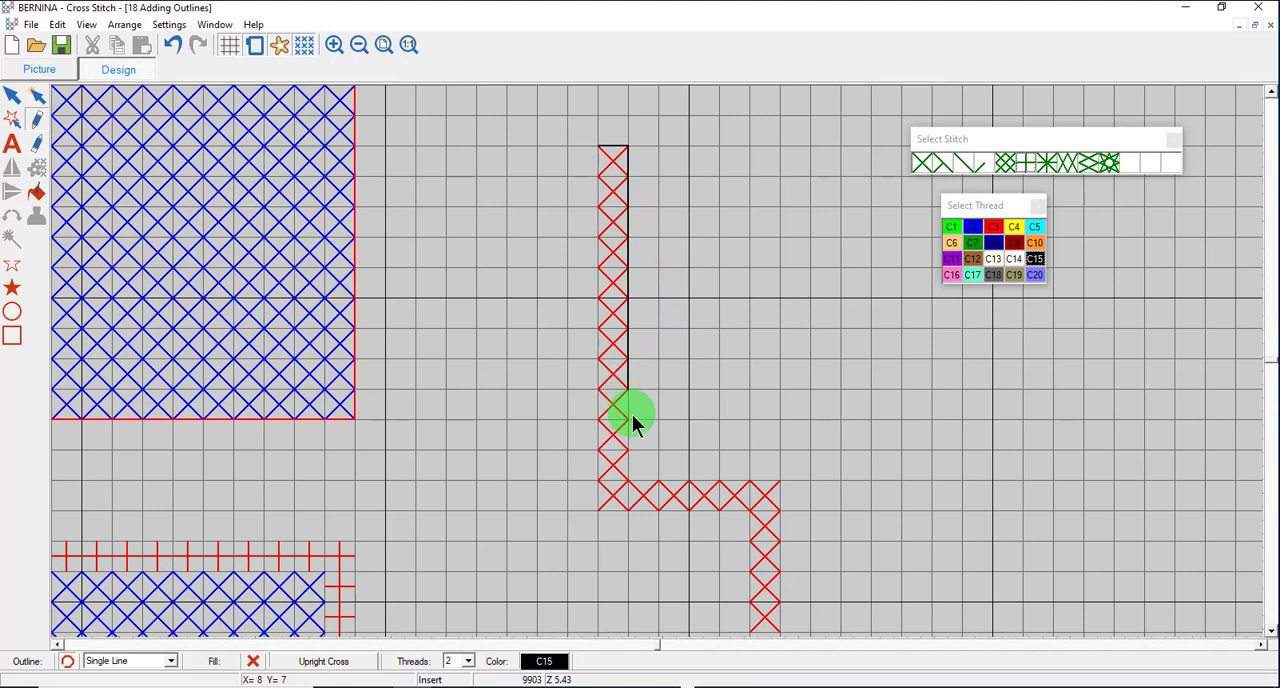
{"action": "mouse_move", "coordinate": [637, 480]}
{"action": "left_mouse_down"}
{"action": "mouse_move", "coordinate": [895, 457]}
{"action": "mouse_move", "coordinate": [812, 476]}
{"action": "left_mouse_up"}
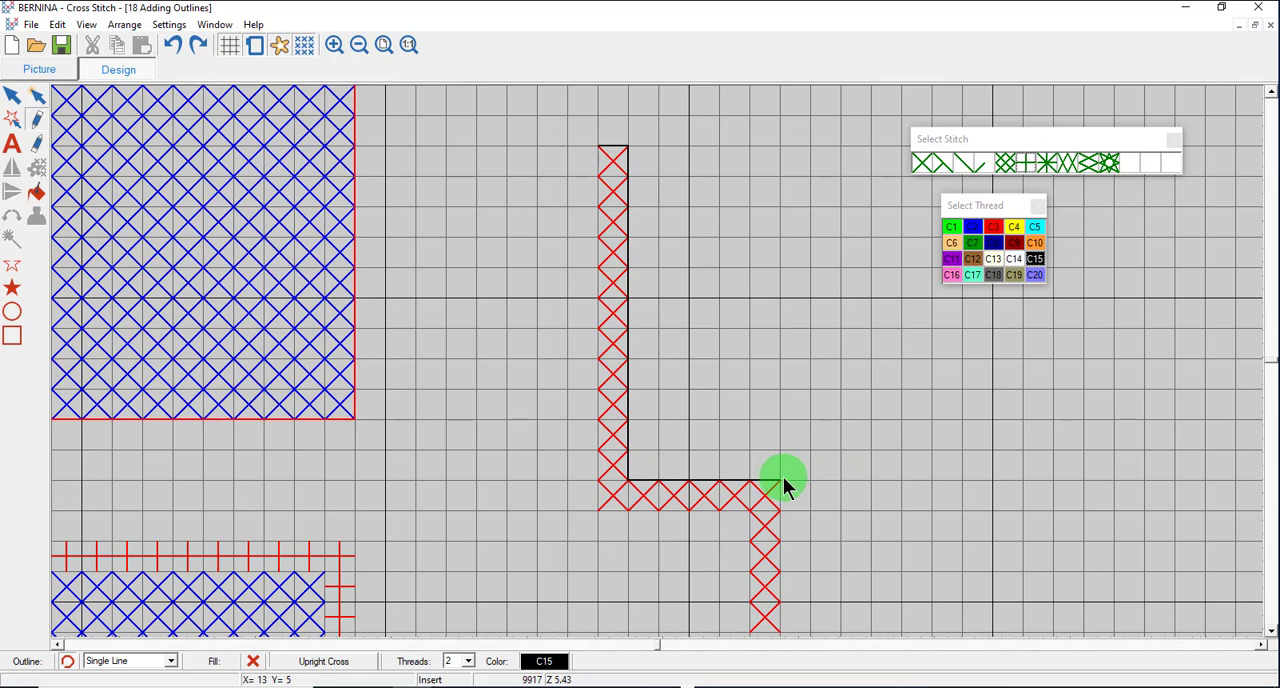
{"action": "left_click_drag", "start_coordinate": [783, 476], "coordinate": [736, 564]}
Trace a stepped black Single Line outline along the red filled shape's upper edge, from its highest row into the notch.
{"action": "left_click", "coordinate": [383, 43]}
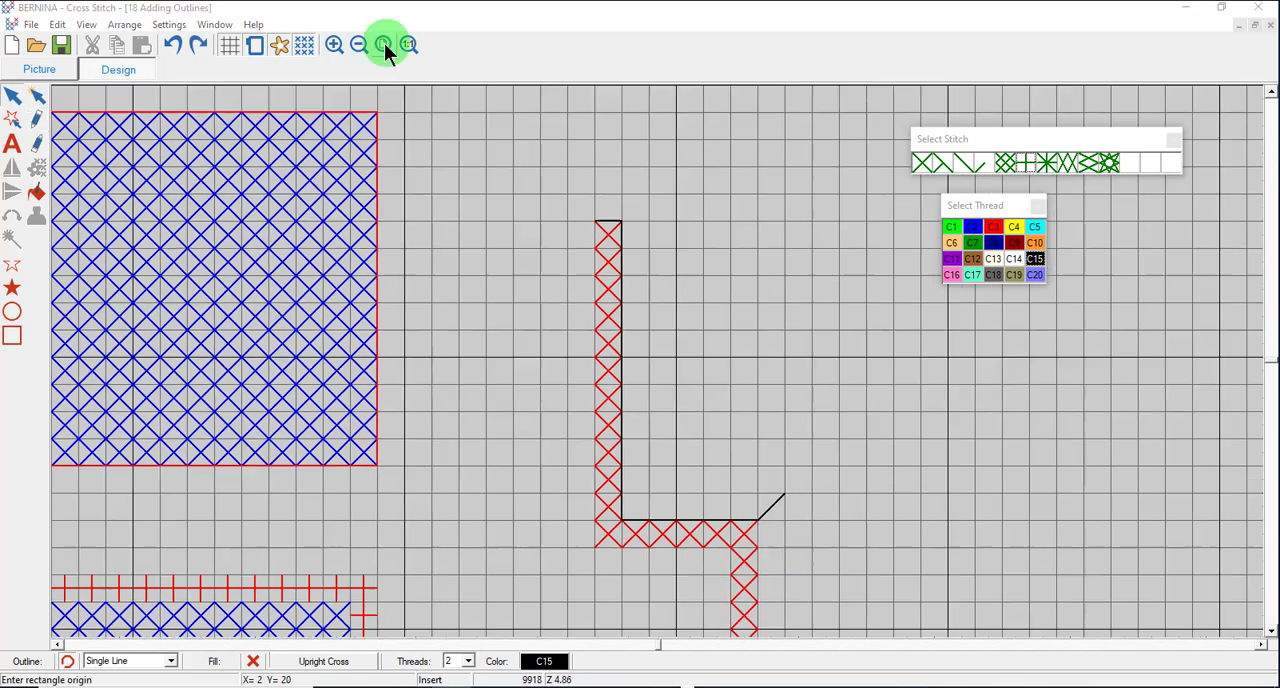
{"action": "left_click", "coordinate": [383, 43]}
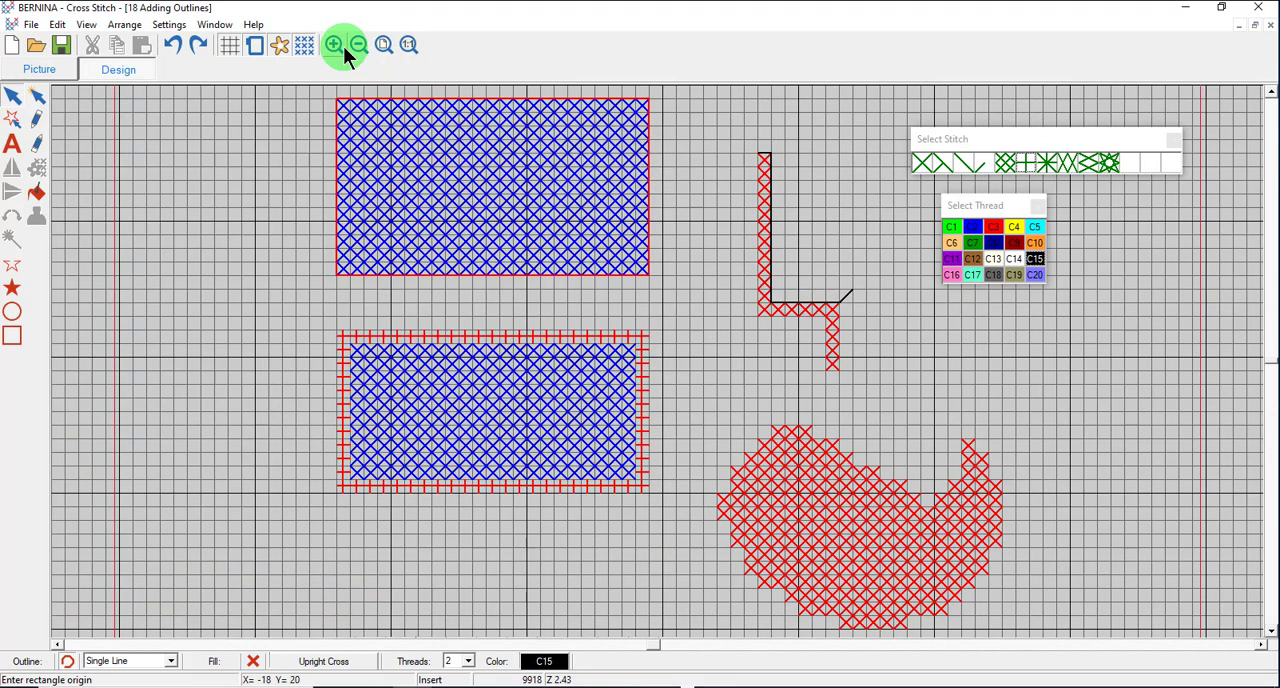
{"action": "left_click", "coordinate": [335, 44]}
{"action": "left_click_drag", "start_coordinate": [713, 421], "coordinate": [1015, 609]}
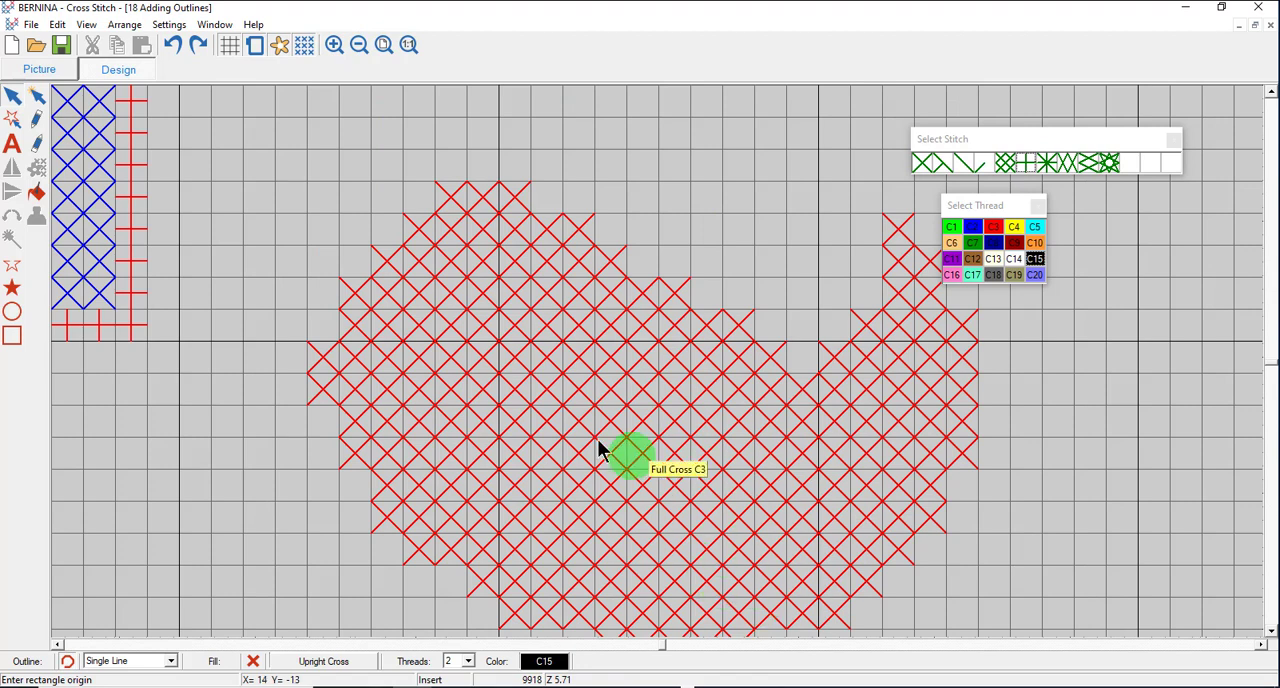
{"action": "left_click", "coordinate": [36, 121]}
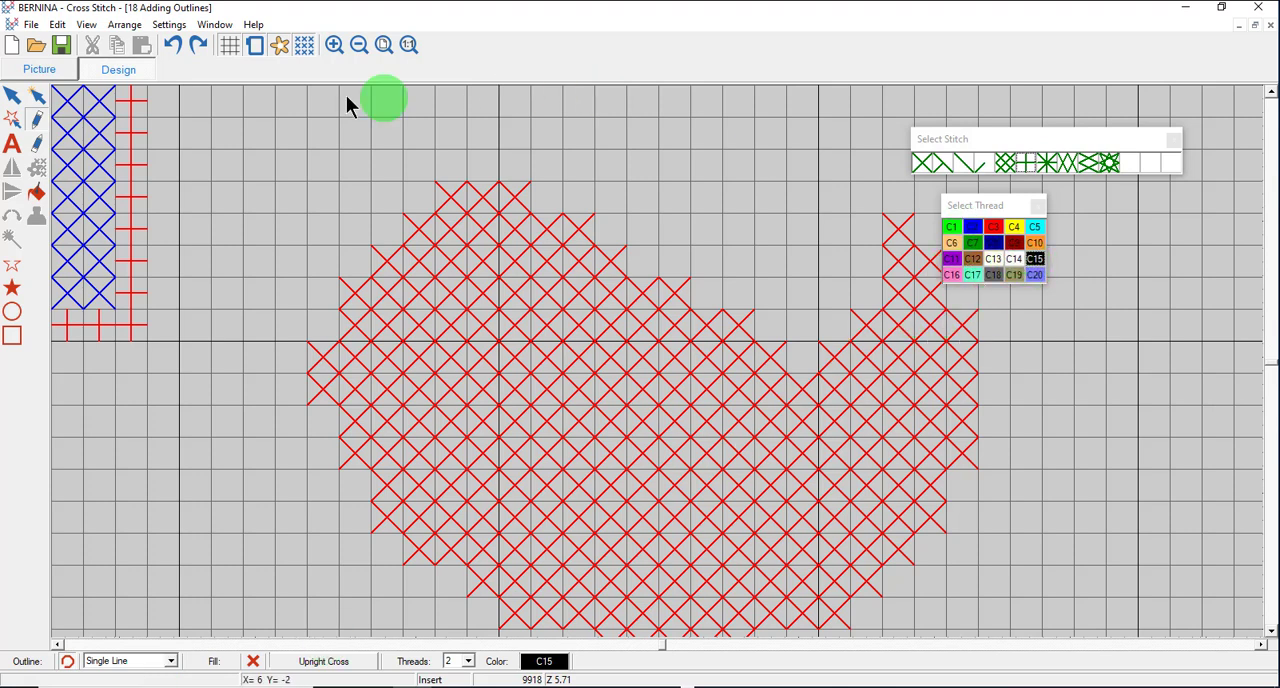
{"action": "left_click", "coordinate": [436, 184]}
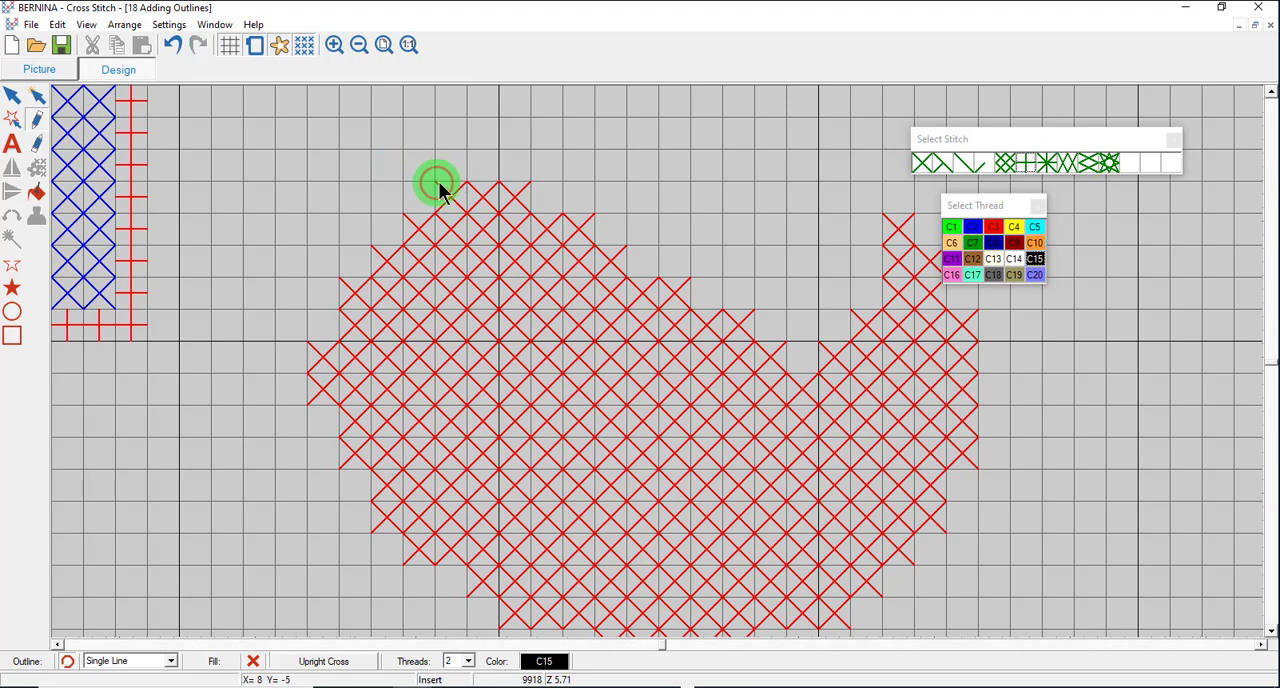
{"action": "left_click", "coordinate": [530, 183]}
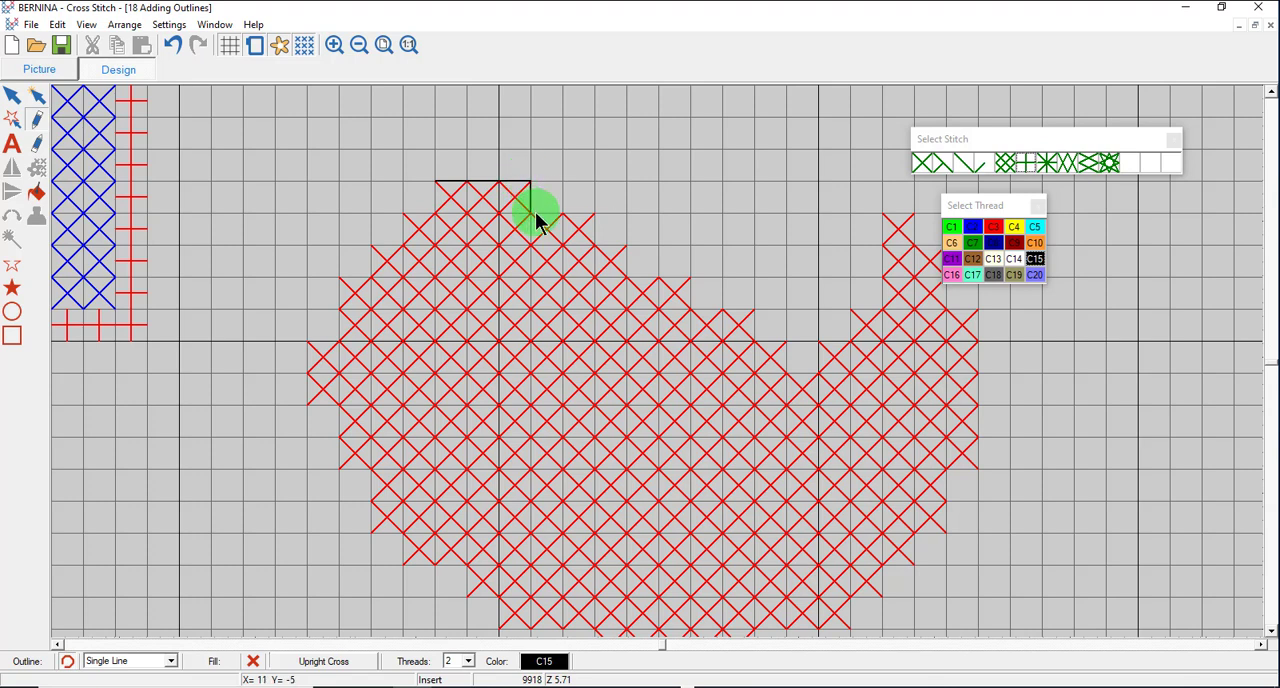
{"action": "left_click", "coordinate": [547, 220]}
{"action": "left_click", "coordinate": [605, 226]}
{"action": "left_click", "coordinate": [604, 246]}
{"action": "left_click", "coordinate": [630, 250]}
{"action": "left_click", "coordinate": [631, 276]}
{"action": "left_click", "coordinate": [693, 283]}
{"action": "left_click", "coordinate": [704, 318]}
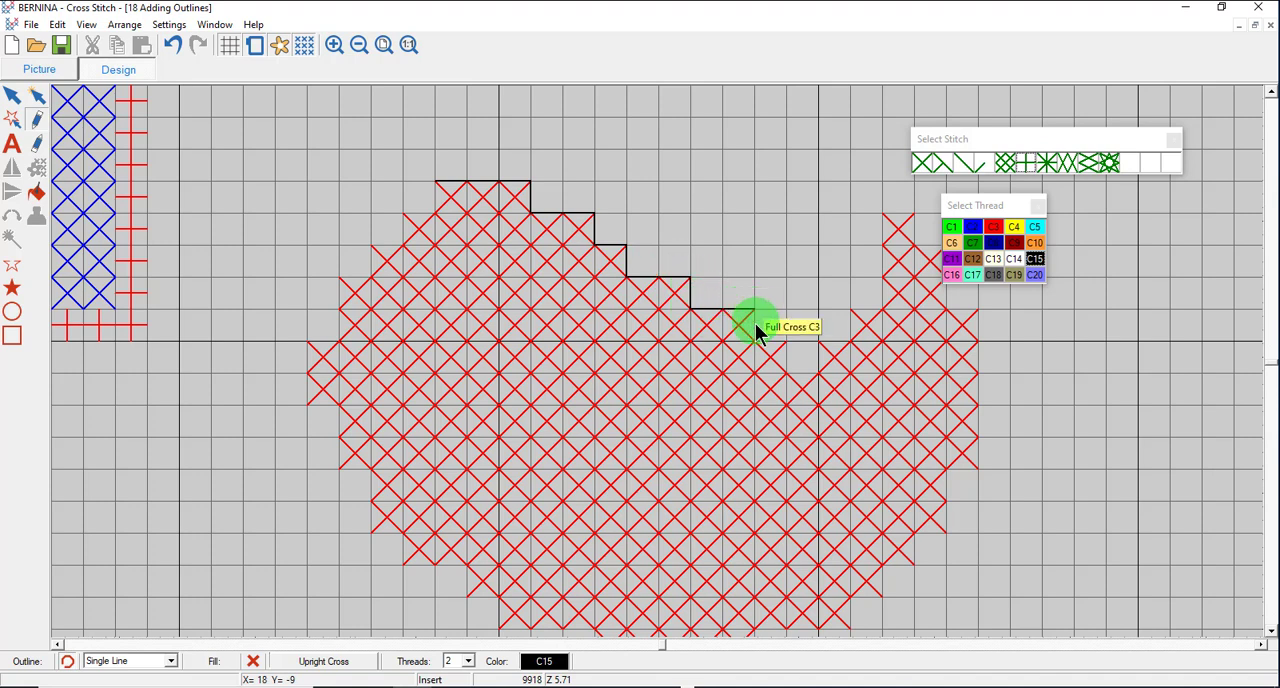
{"action": "left_click", "coordinate": [755, 326]}
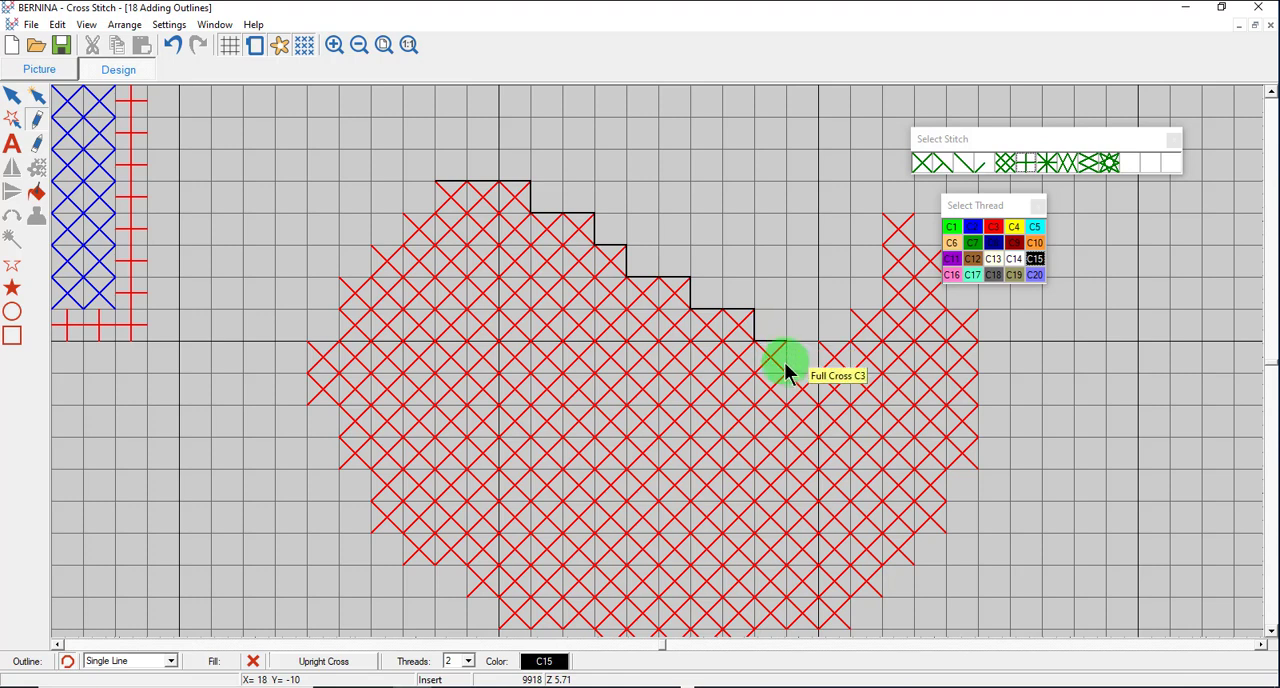
{"action": "left_click", "coordinate": [785, 367]}
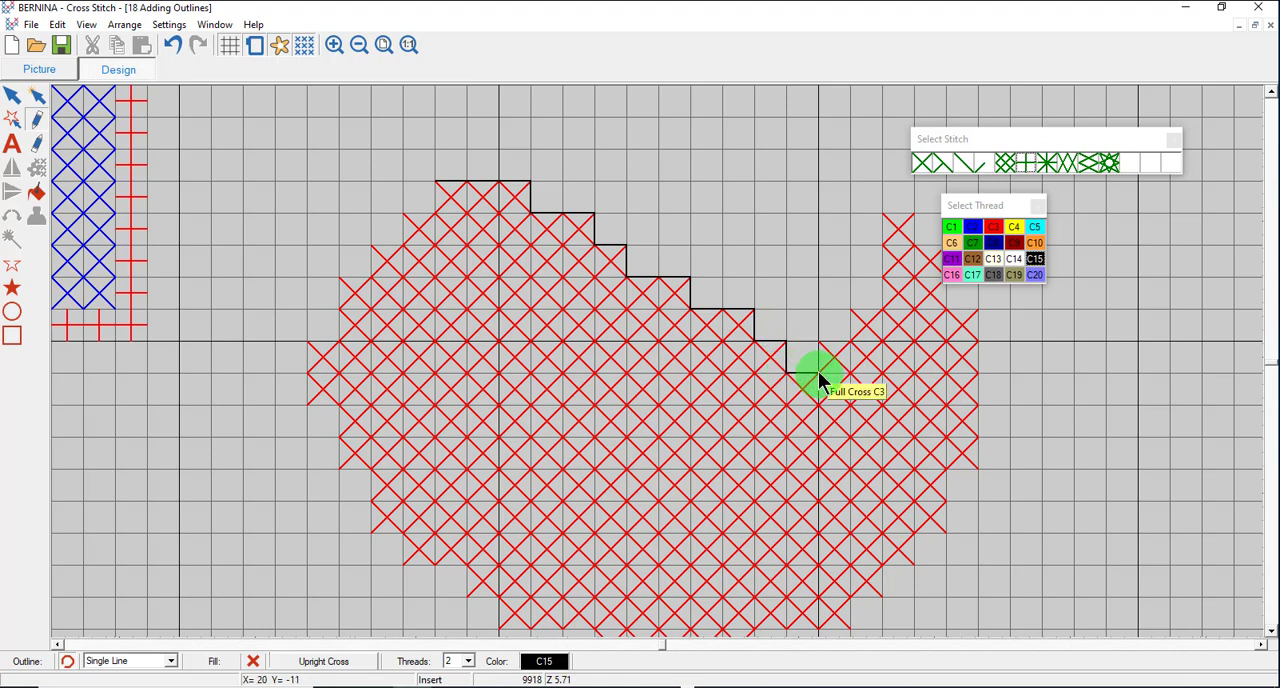
{"action": "left_click", "coordinate": [818, 371]}
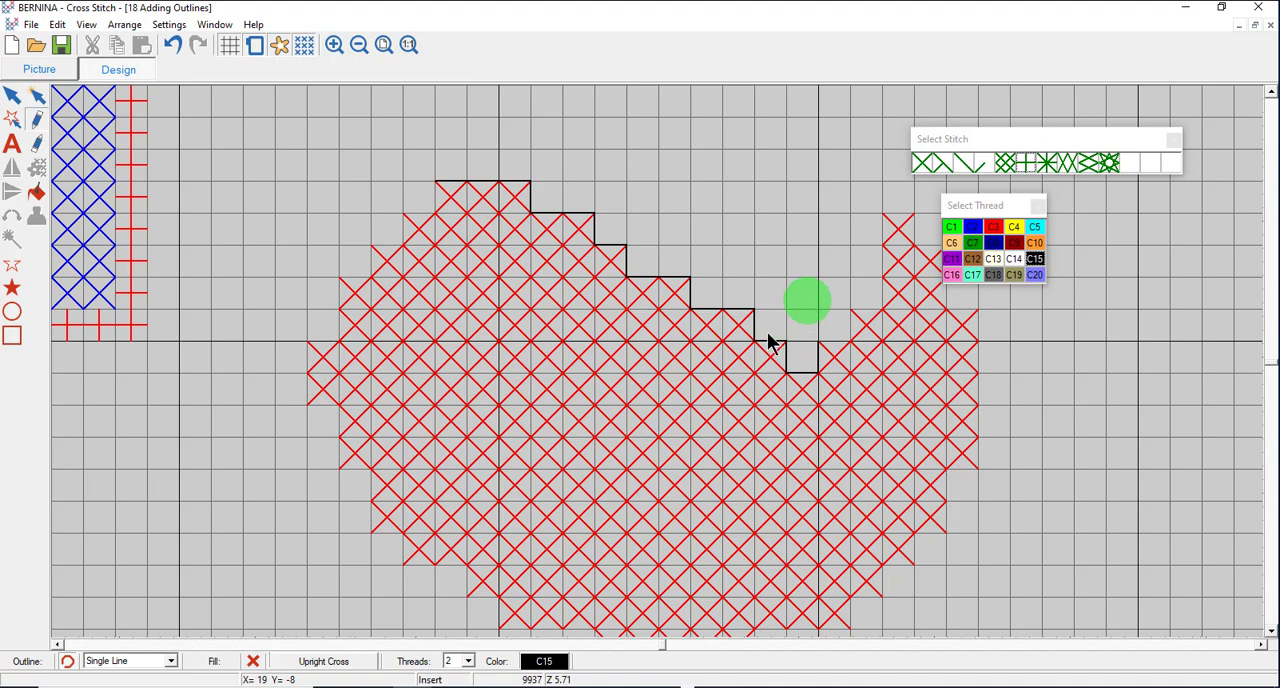
Remove the stepped black outline from the red filled shape, undo the removal, and remove it again with the other pencil tool.
{"action": "right_click", "coordinate": [818, 352]}
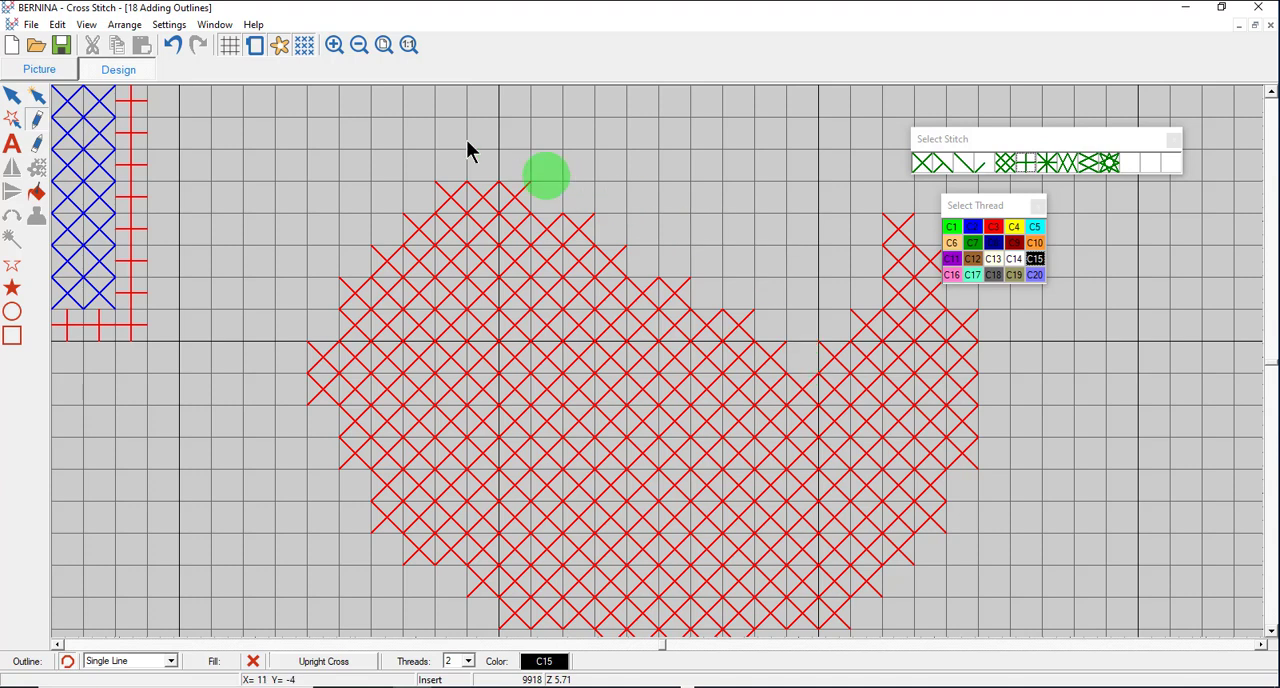
{"action": "left_click", "coordinate": [175, 45]}
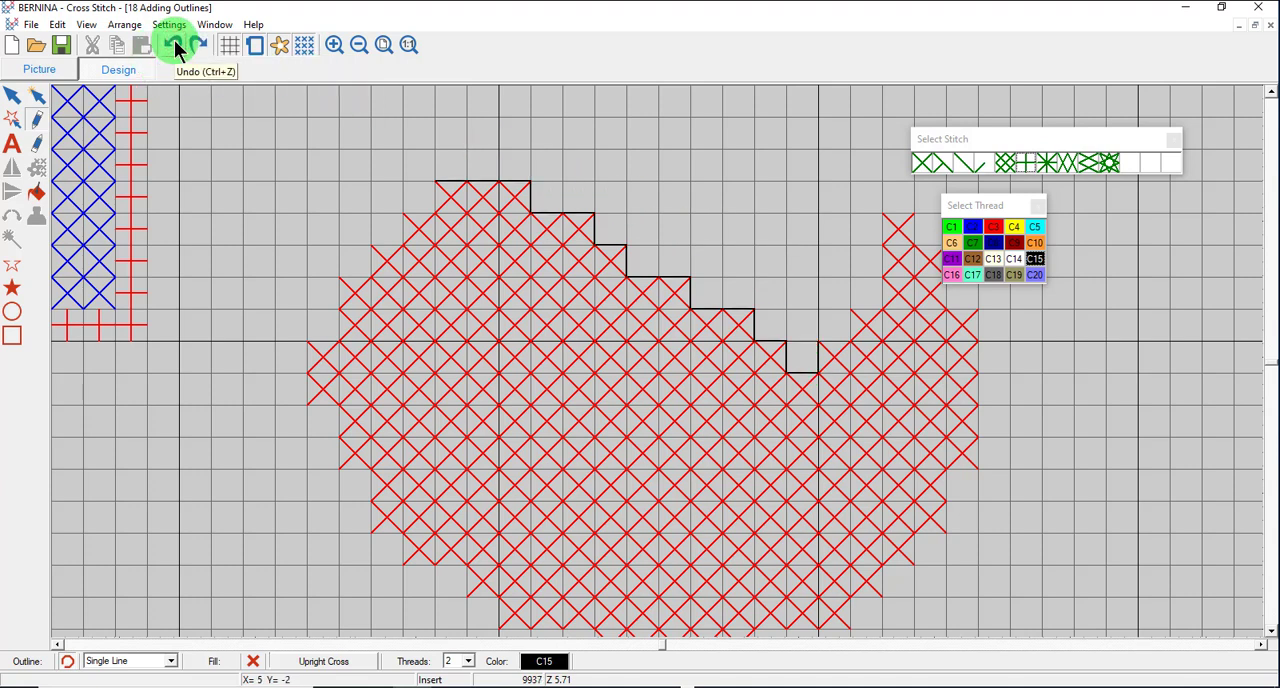
{"action": "left_click", "coordinate": [37, 152]}
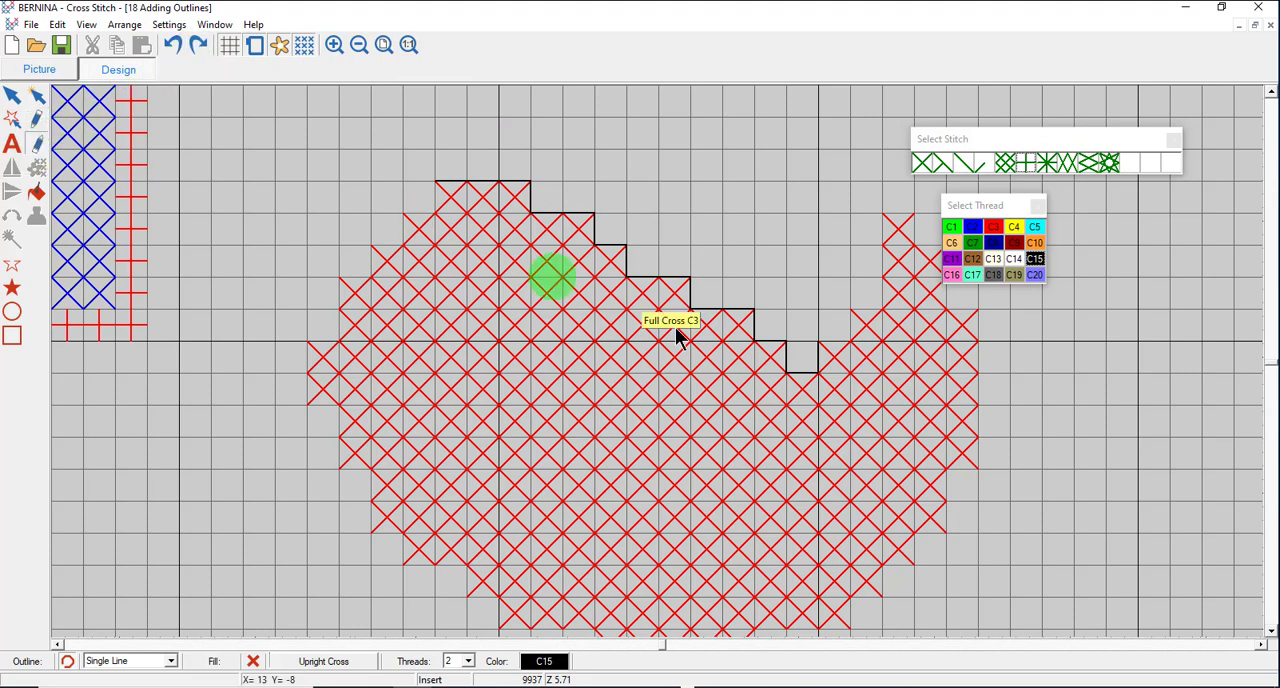
{"action": "left_click", "coordinate": [816, 359]}
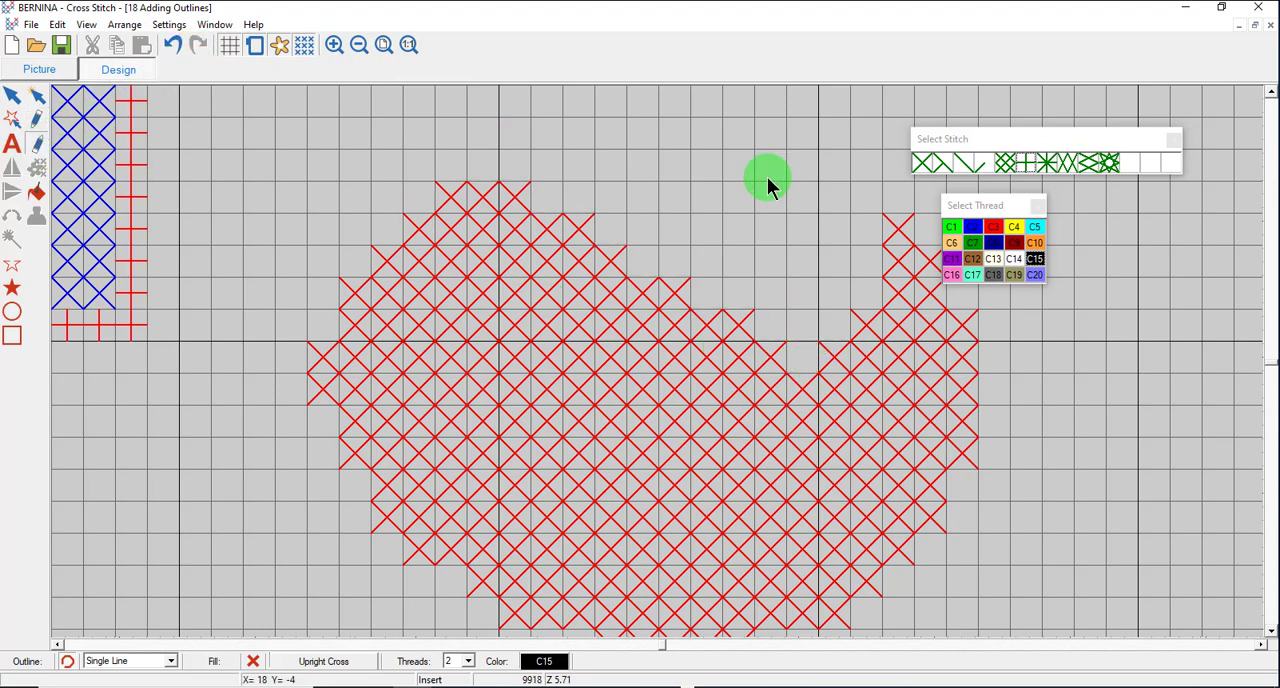